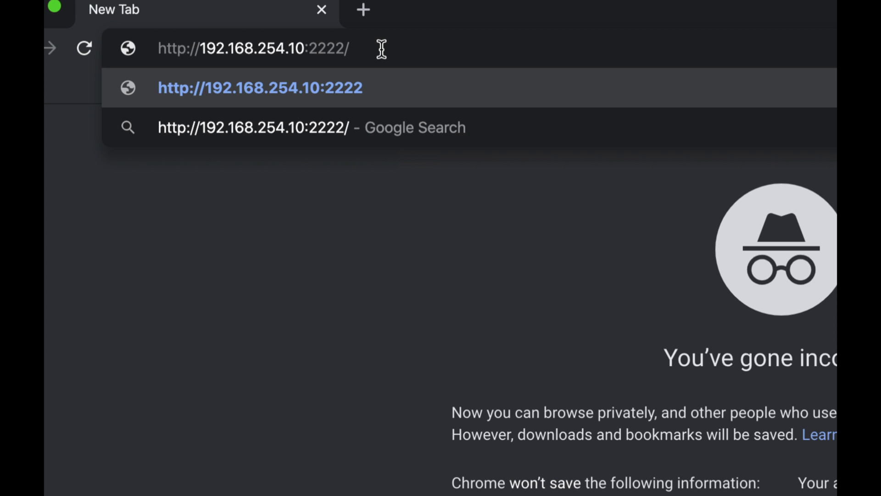
- Load the local app at 192.168.254.10:2222, then find the public IP 47.144.226.117
key("Return")
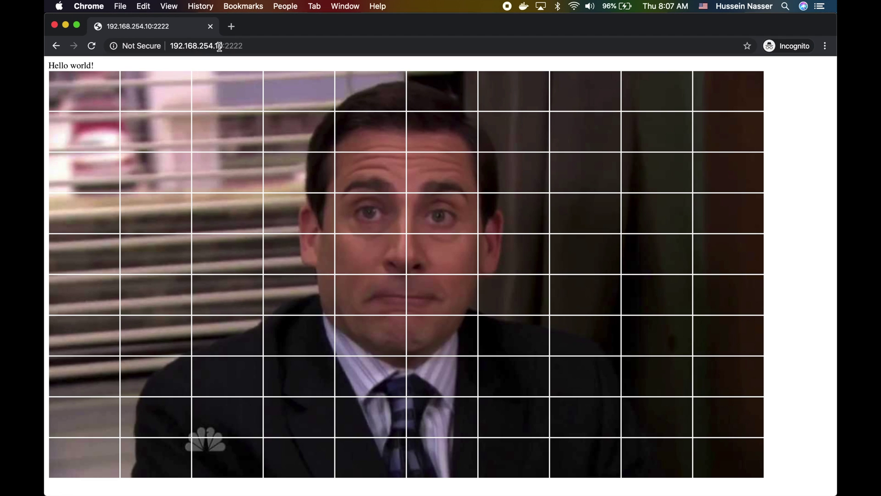
left_click(221, 45)
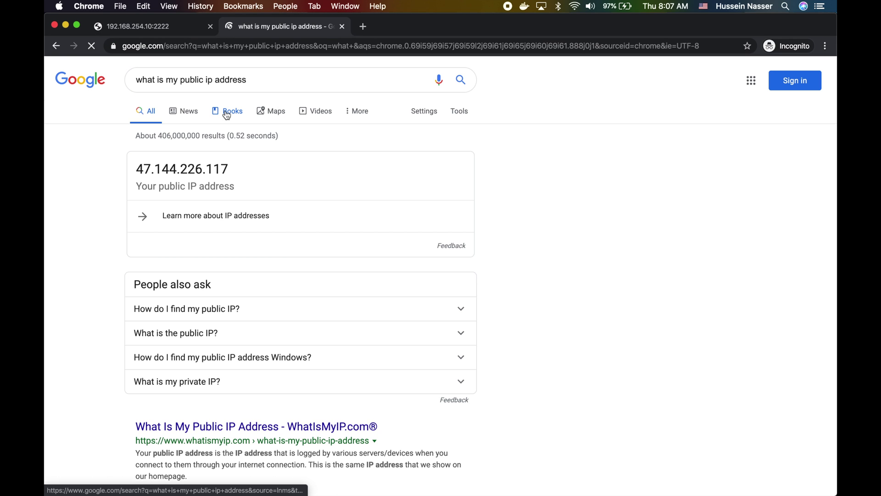
left_click_drag(231, 169, 135, 170)
key("super+c")
left_click(259, 47)
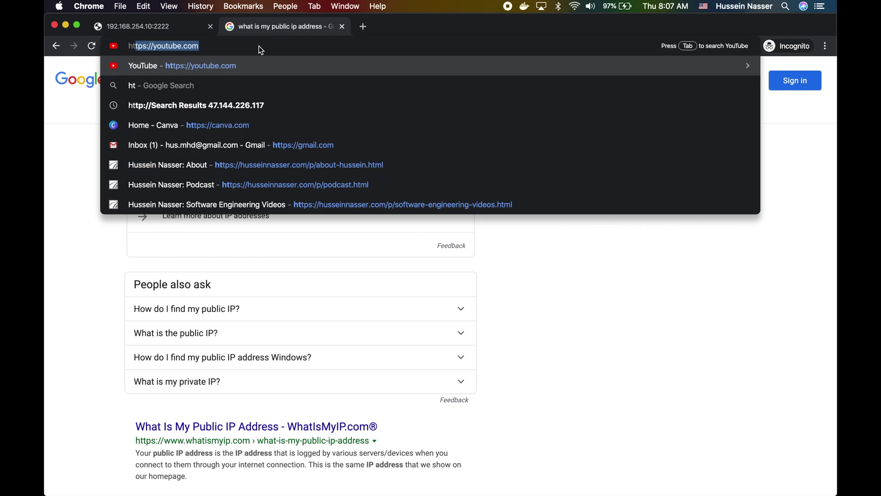
type("http://")
key("super+v")
type(":2222")
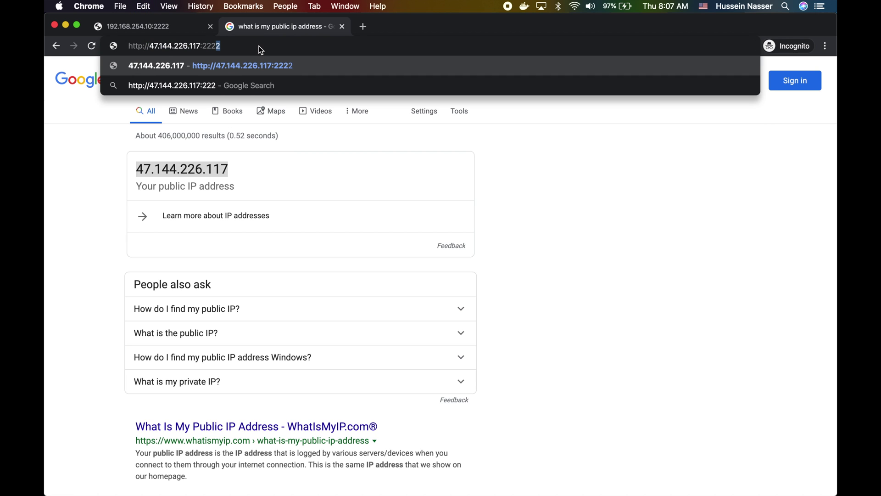
key("Return")
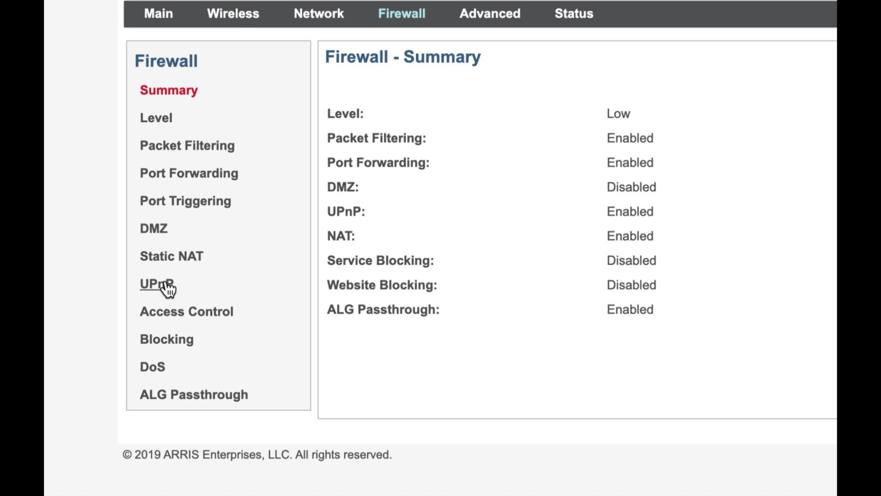
- Check the router's UPnP firewall page, comparing it with the refused-connection tab
left_click(157, 284)
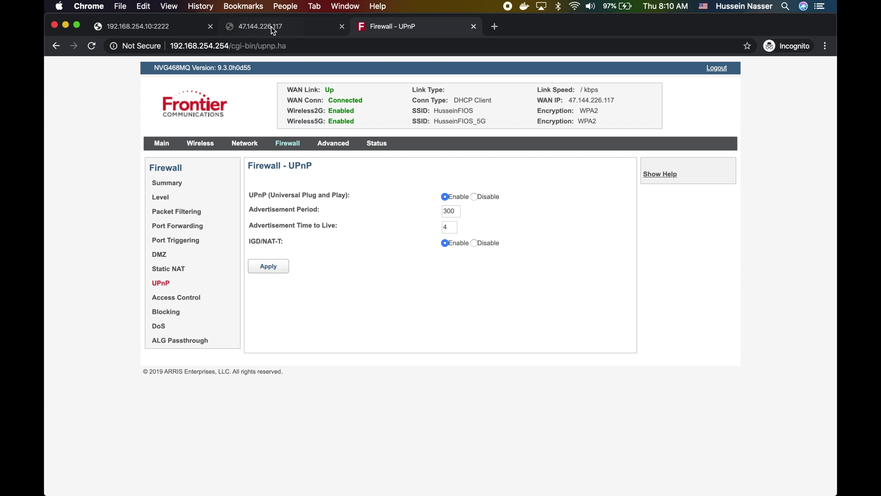
left_click(271, 27)
left_click(410, 26)
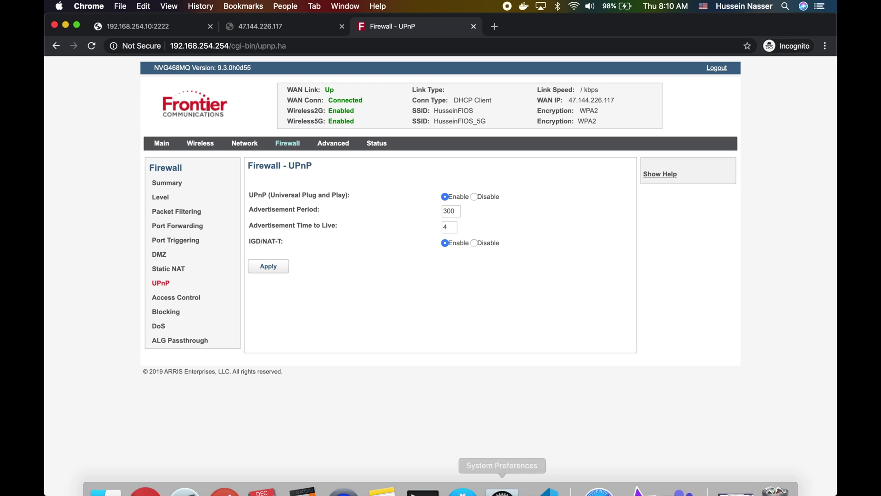
mouse_move(432, 491)
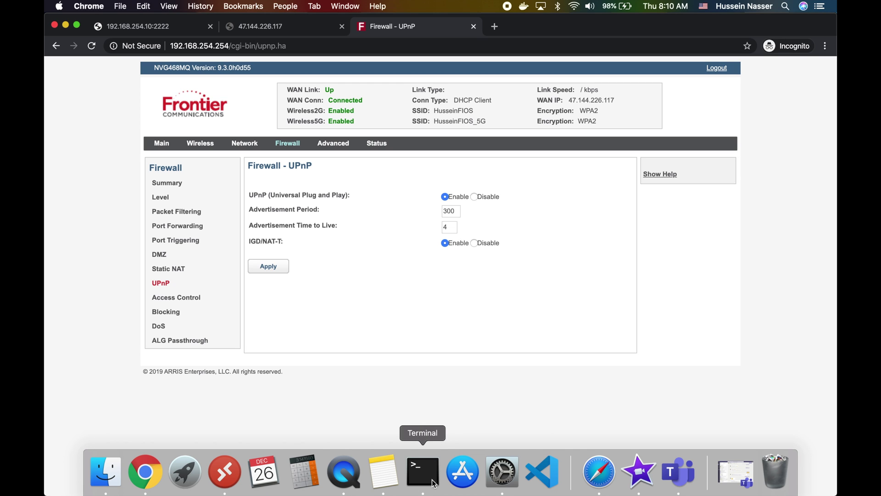
right_click(422, 471)
- Open Terminal and run brew install miniupnpc
left_click(454, 309)
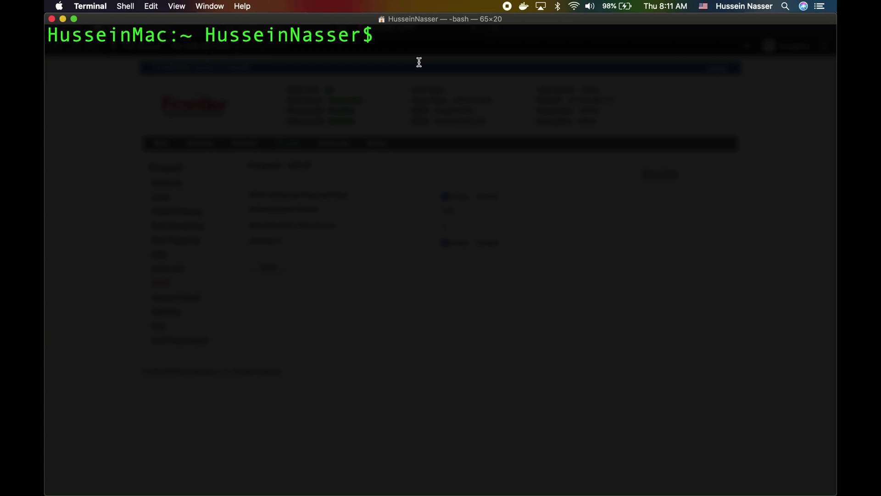
type("brew instal")
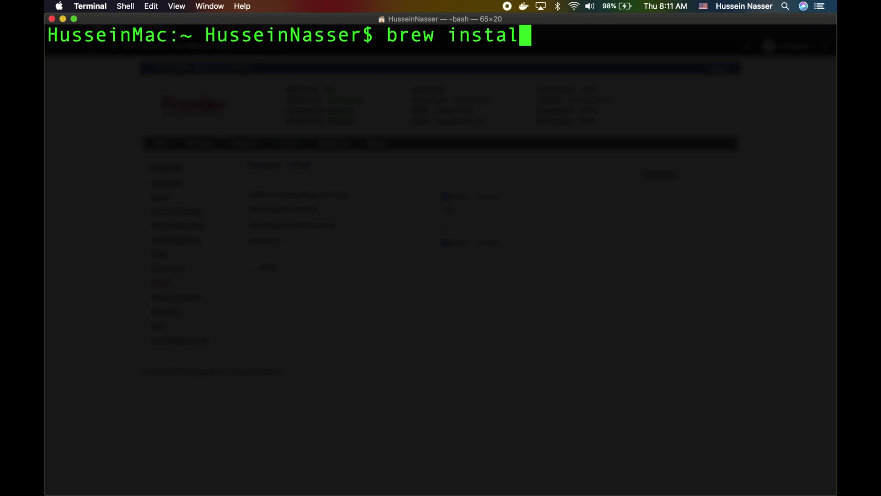
type("l mi")
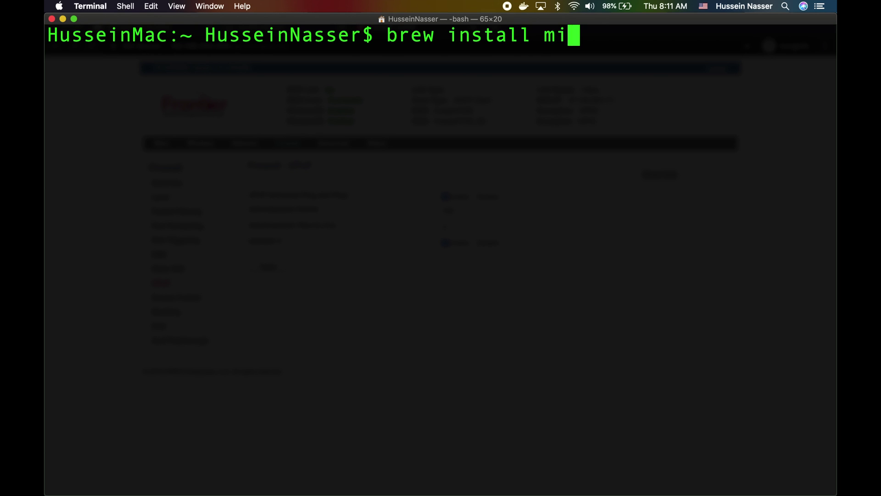
type("niupnp")
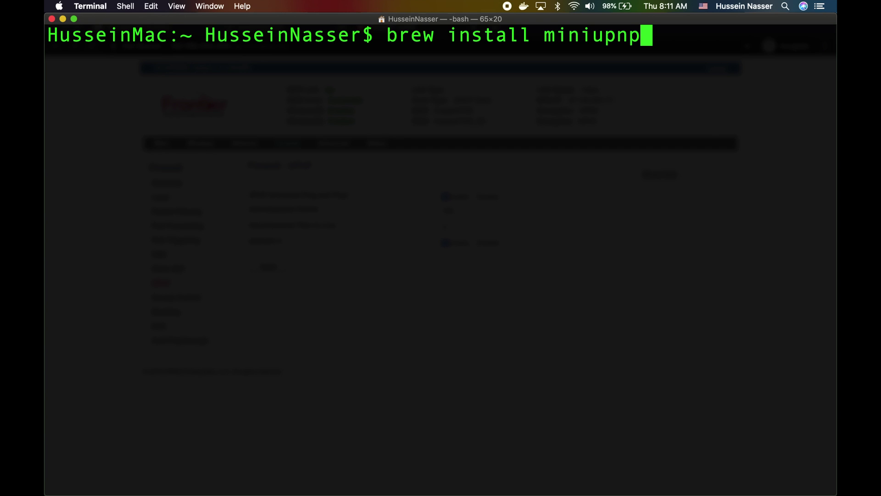
type("c")
key("Return")
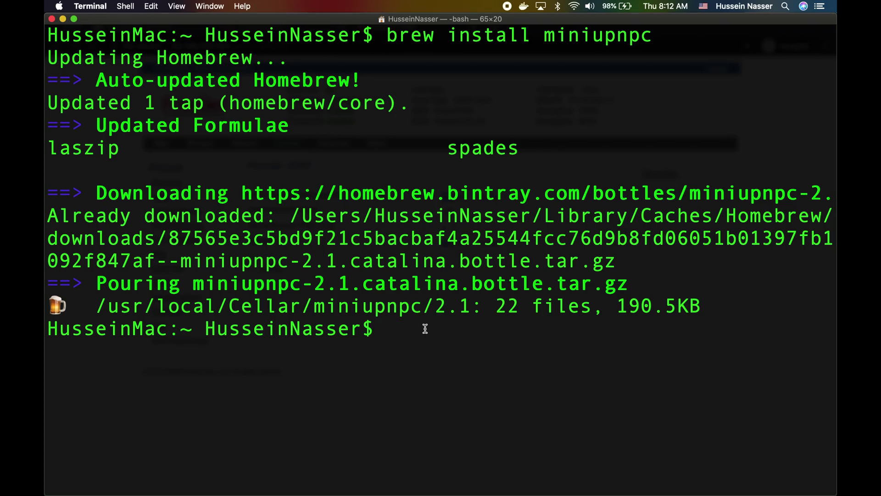
type("upnpc")
- Run upnpc to show its usage help, then clear the screen
key("Return")
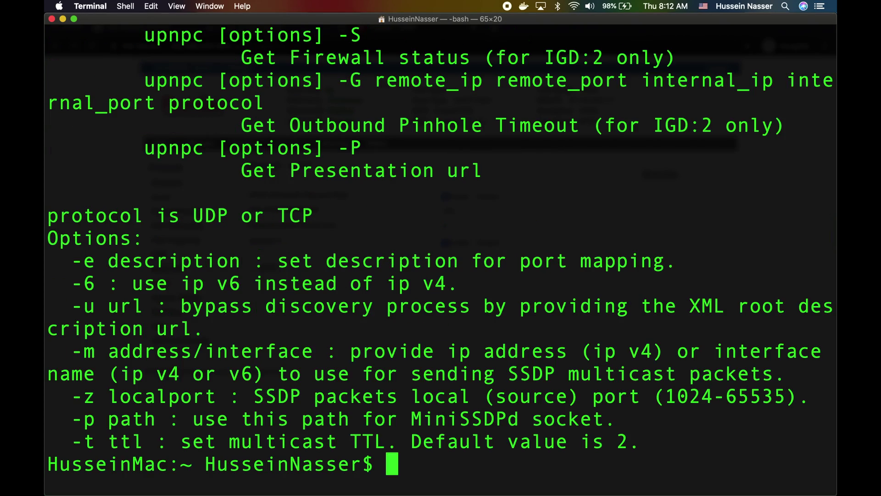
scroll(350, 182, "up", 10)
scroll(350, 182, "up", 10)
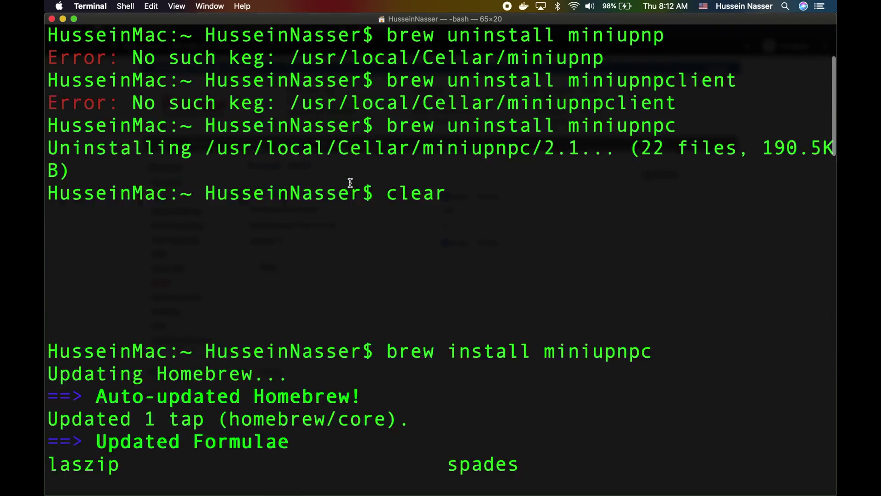
scroll(350, 183, "down", 15)
type("clear")
key("Return")
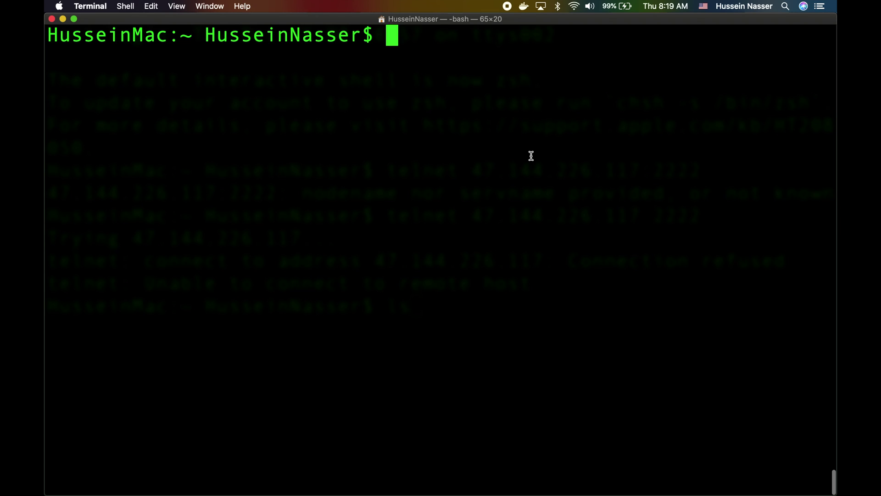
type("up")
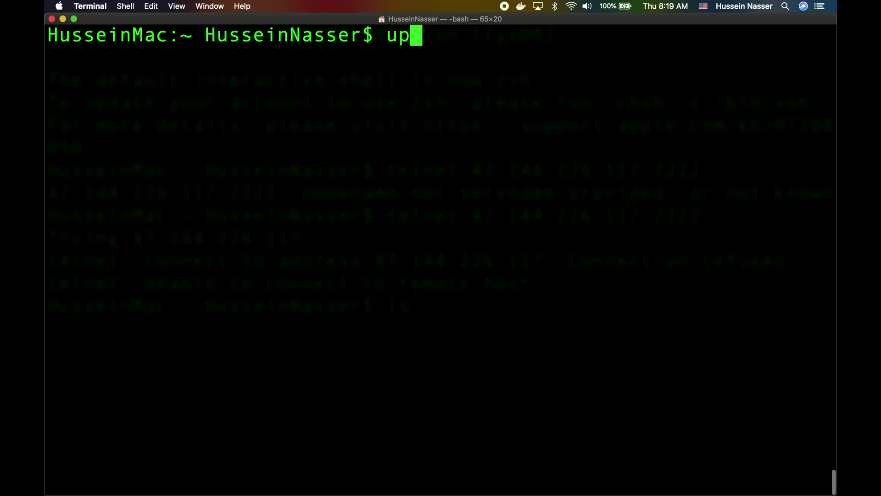
type("npc -a")
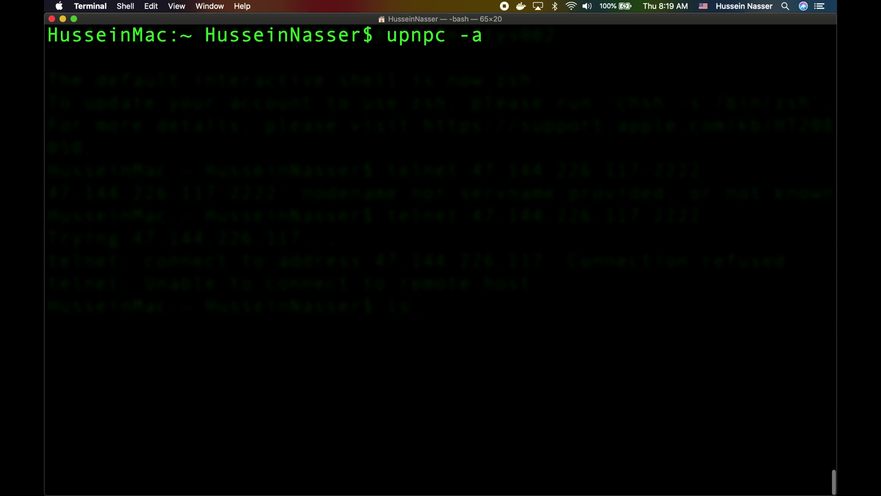
type("129")
- Run upnpc -a 192.168.254.10 2222 7777 tcp and highlight the redirect confirmation line
key("BackSpace")
key("BackSpace")
type("92.")
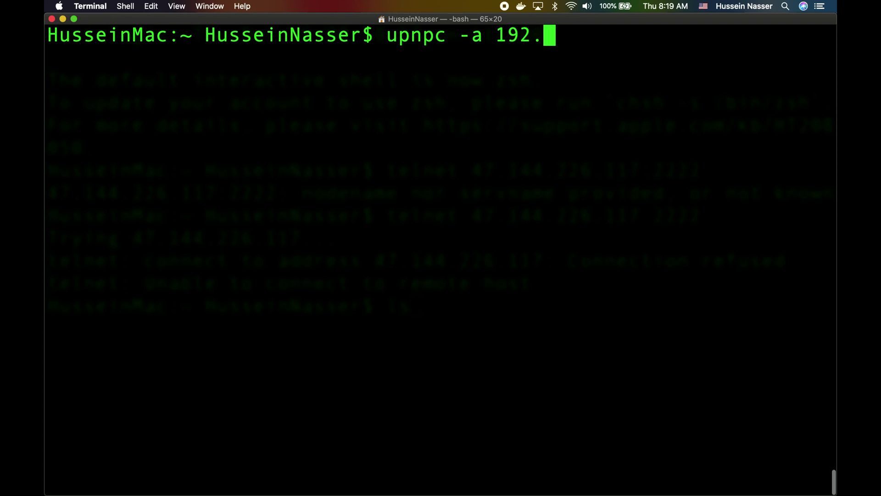
type("168.1")
key("BackSpace")
type("25")
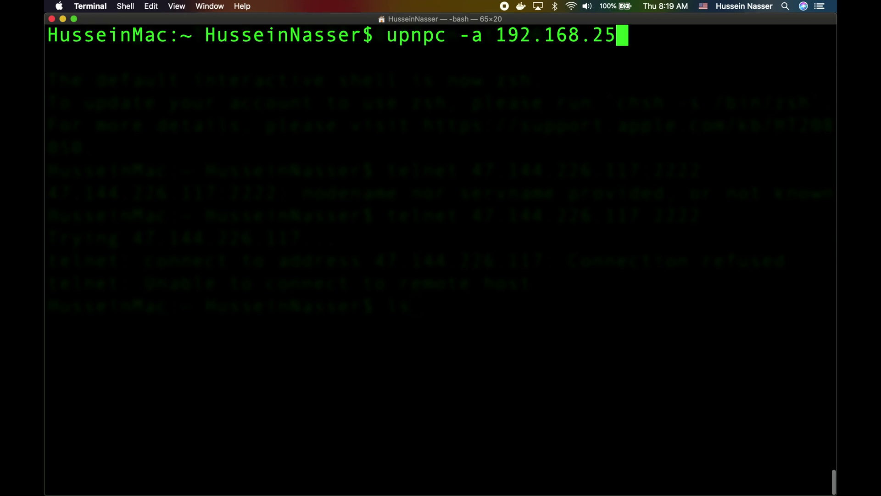
type("4.10")
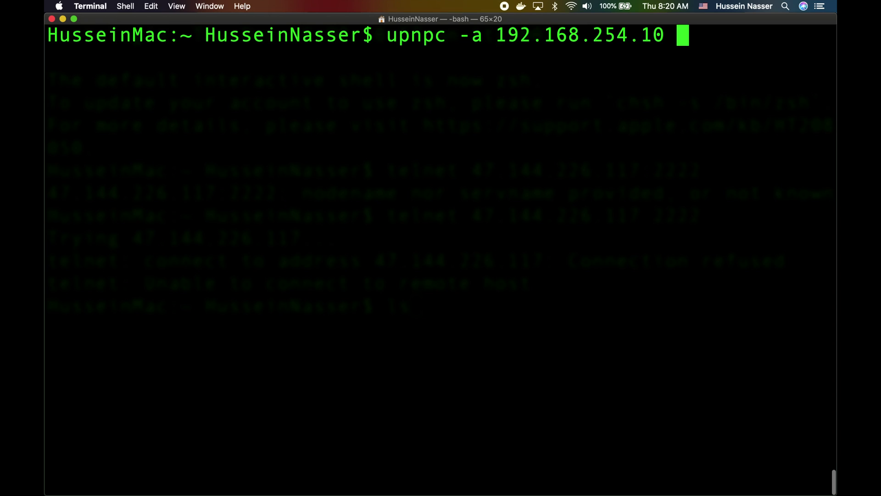
type("2222")
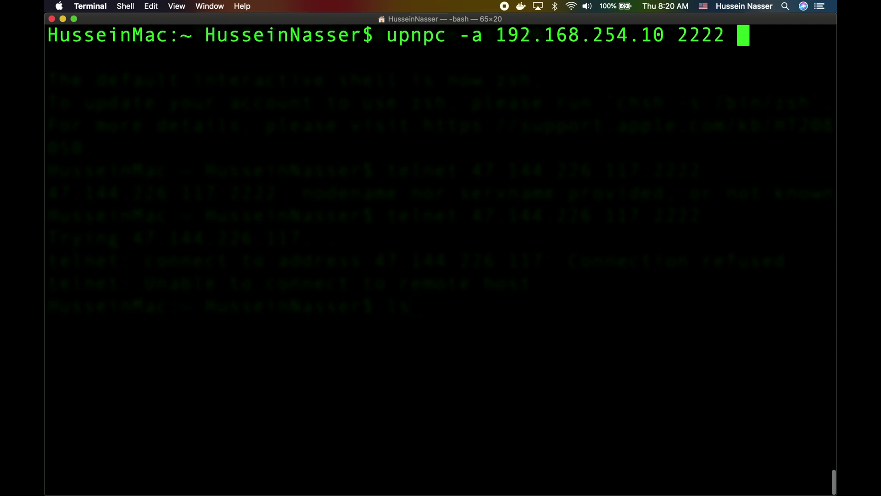
type("7777")
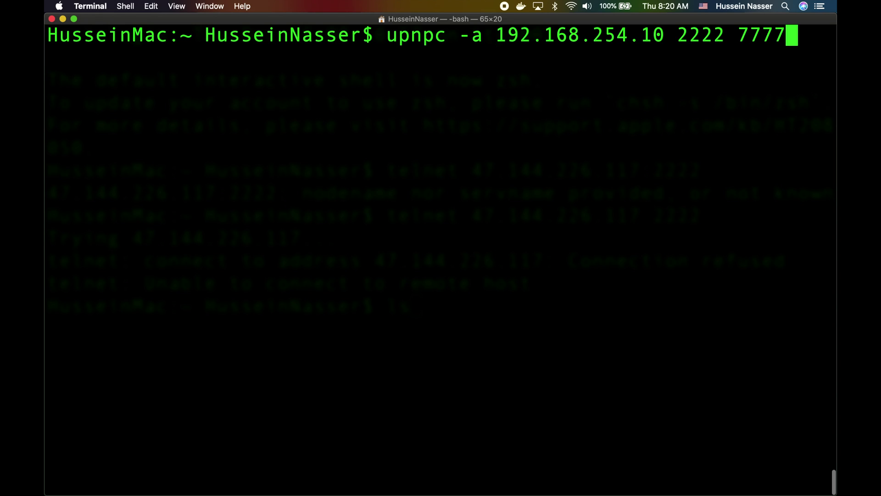
type(" t")
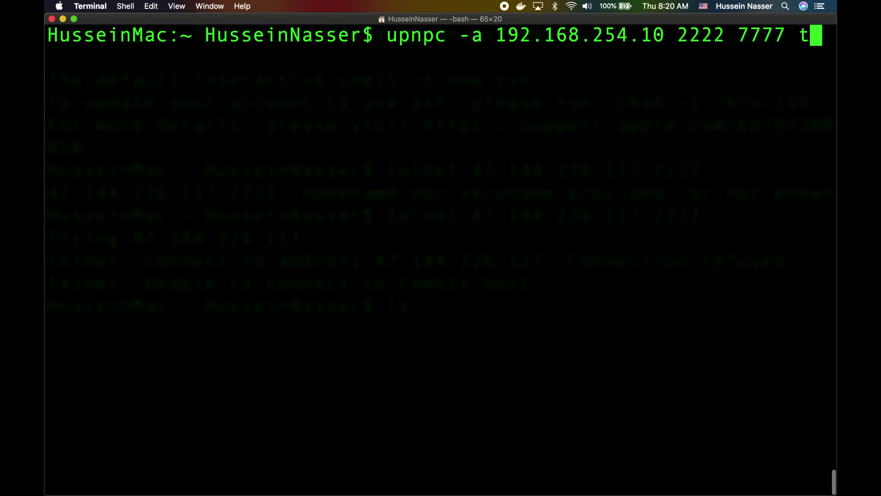
type("cp")
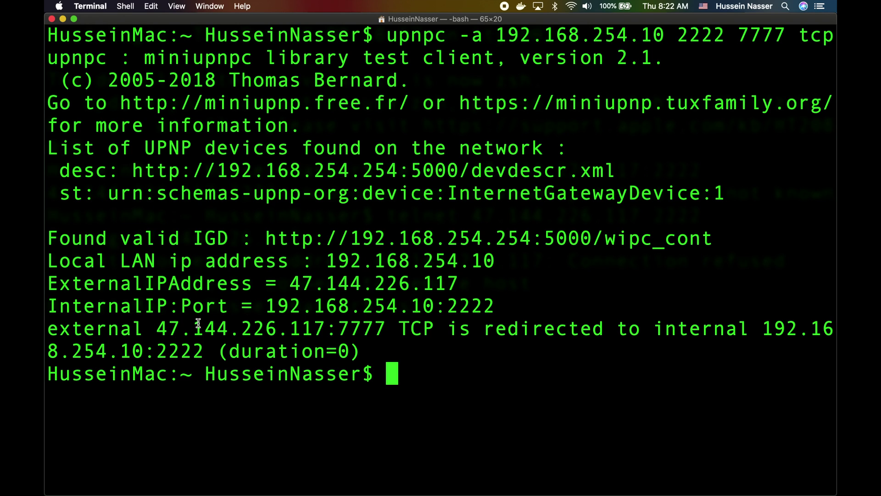
left_click_drag(169, 324, 634, 335)
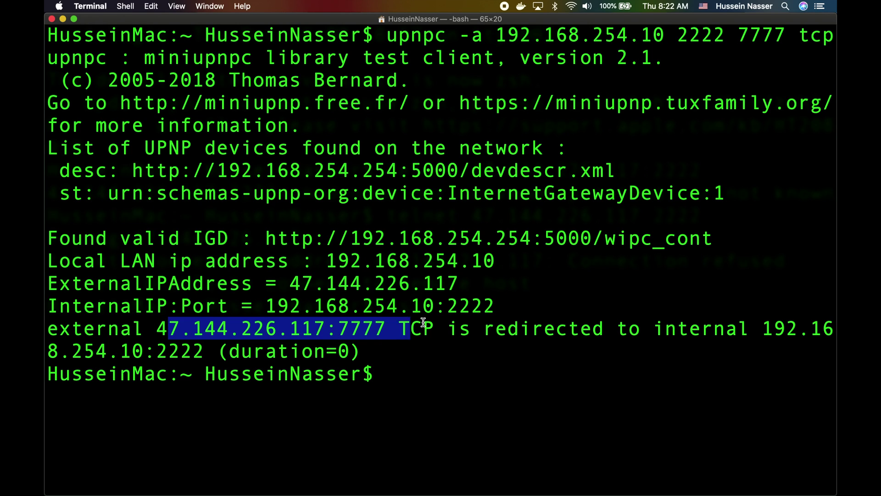
left_click(633, 335)
double_click(266, 329)
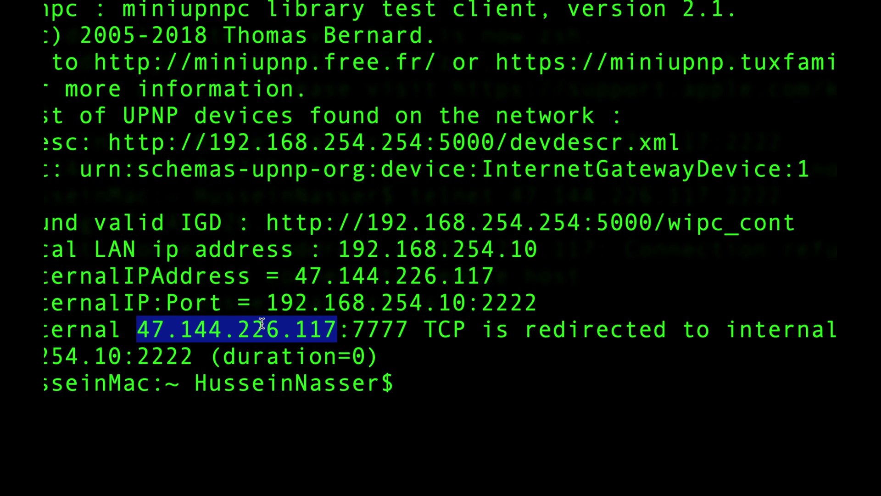
left_click(262, 324)
left_click_drag(136, 331, 339, 332)
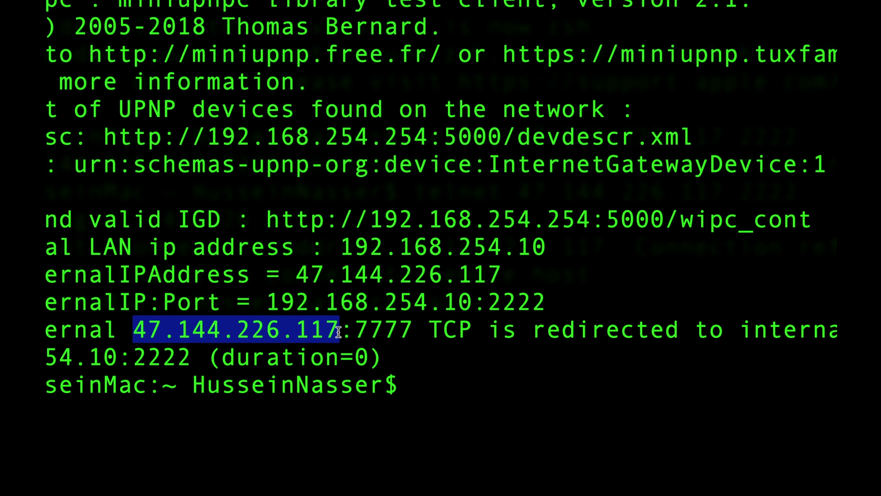
left_click_drag(417, 327, 351, 329)
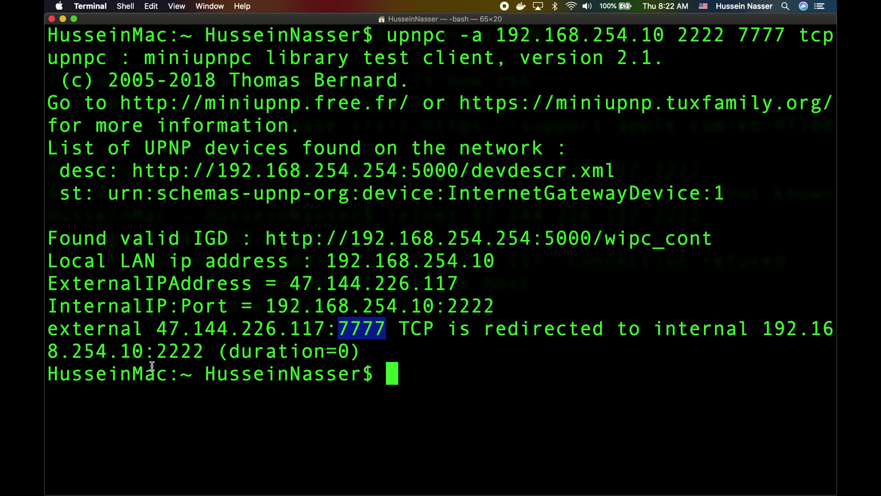
double_click(179, 351)
left_click(147, 355)
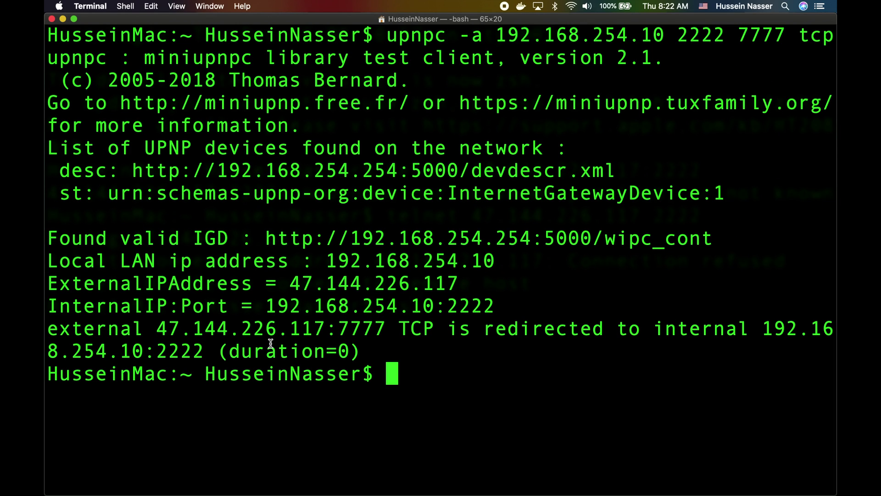
mouse_move(160, 486)
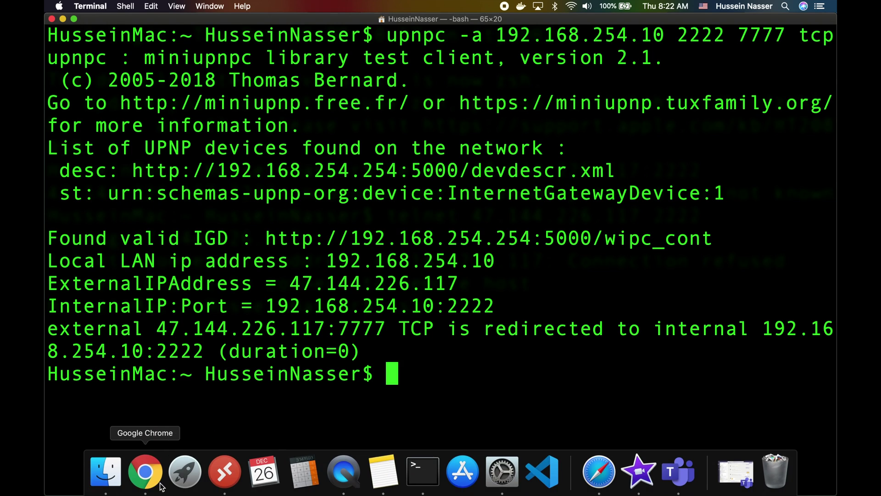
left_click(144, 472)
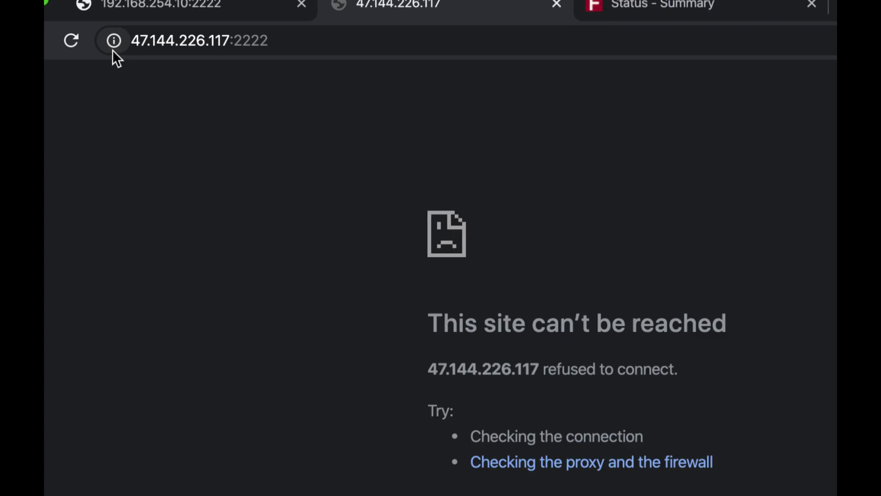
left_click_drag(137, 40, 270, 40)
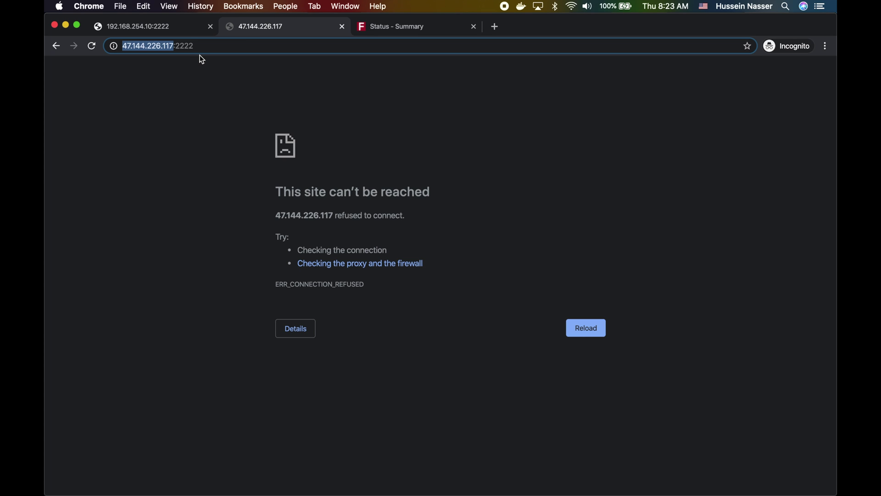
double_click(207, 45)
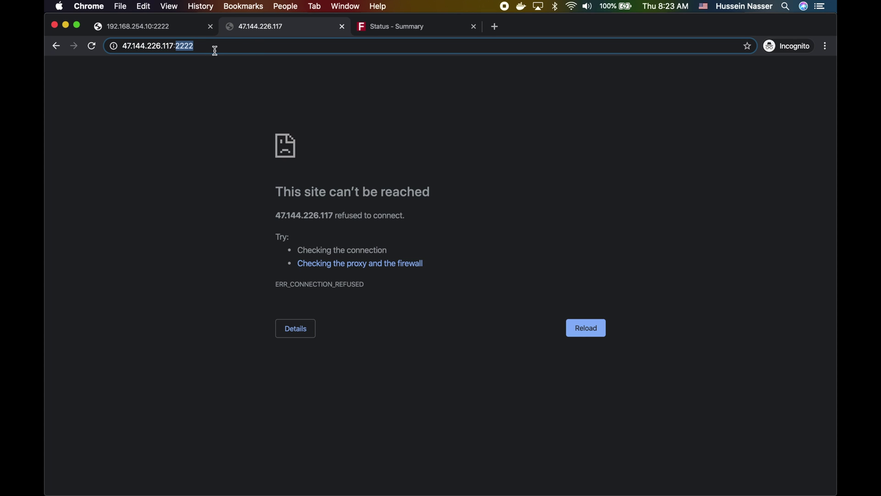
type("7777")
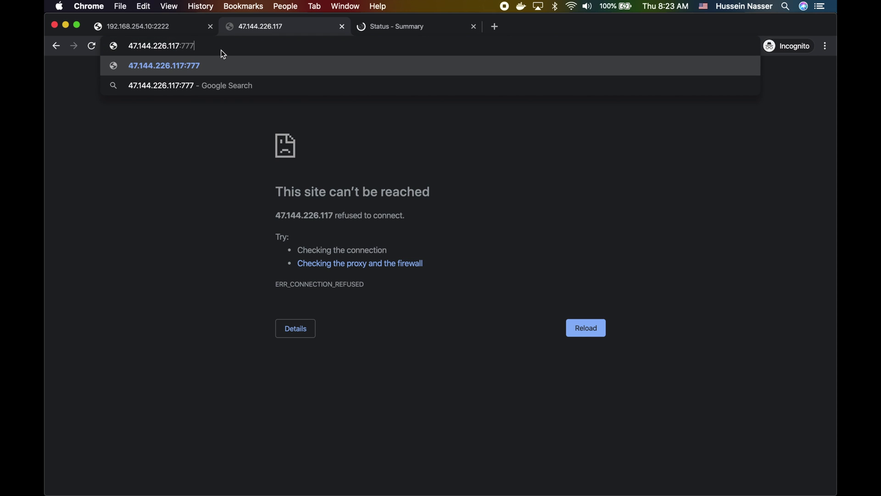
key("Return")
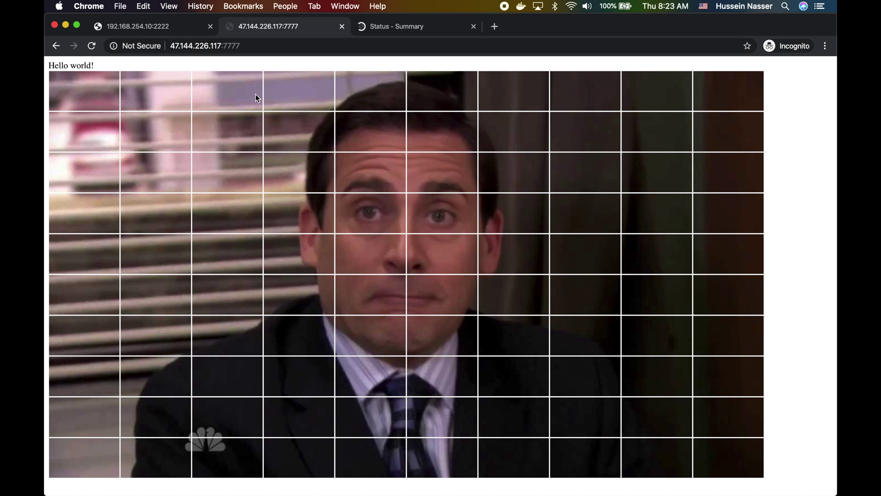
left_click(253, 46)
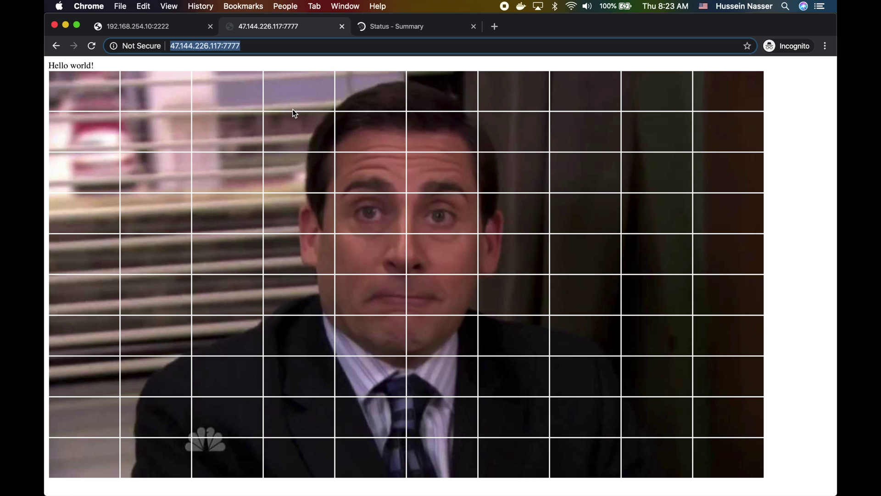
mouse_move(422, 471)
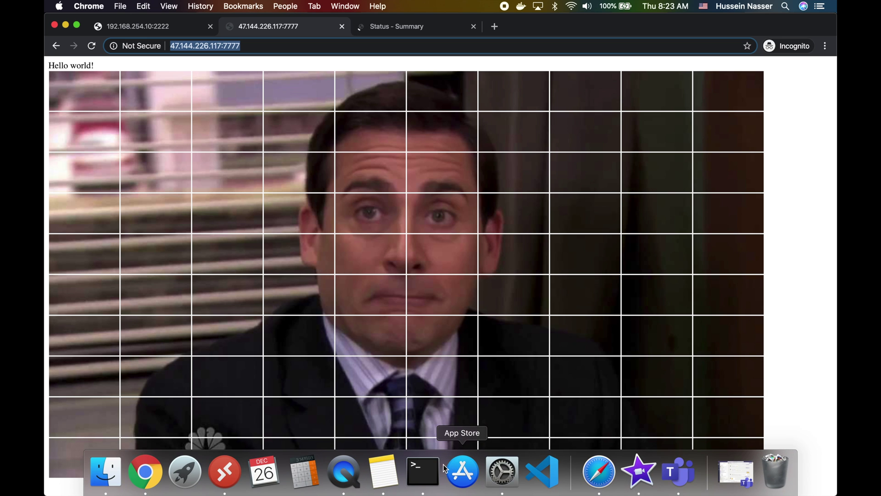
- Delete the port 7777 TCP mapping with upnpc -d 7777 tcp
left_click(422, 471)
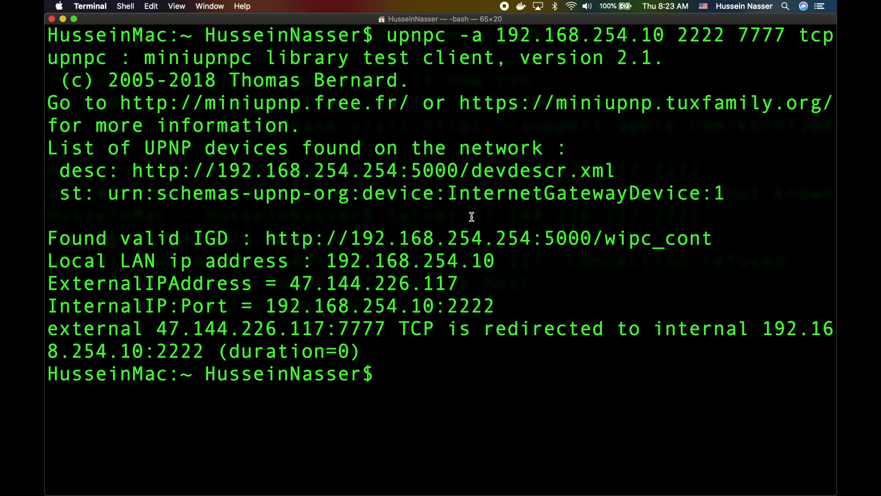
type("usseinNasser$ upnpc ")
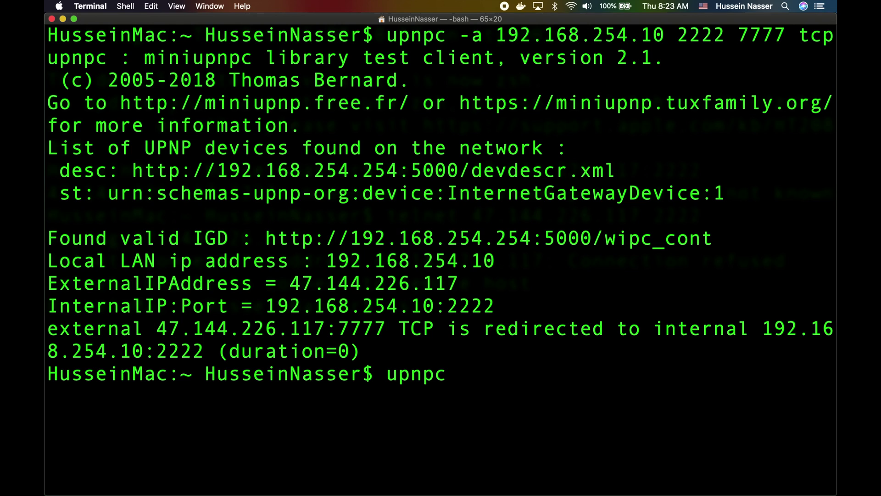
type("-d")
type(" 7777")
type(" tcp")
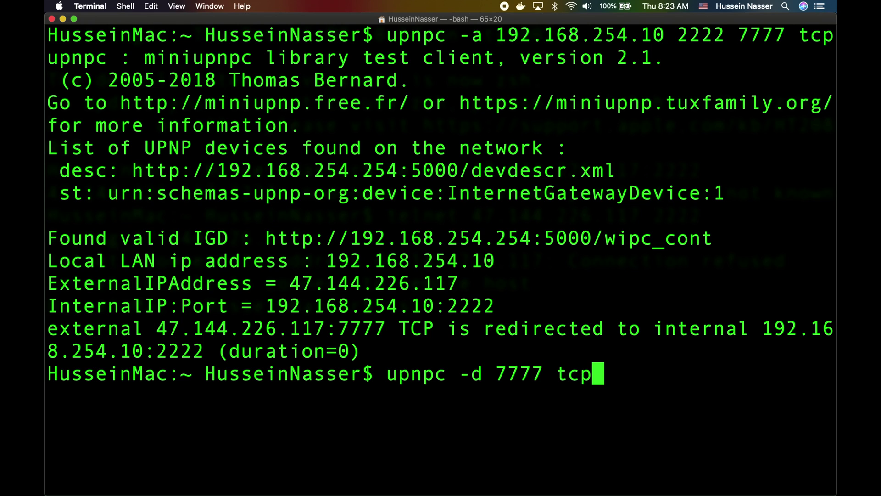
key("Return")
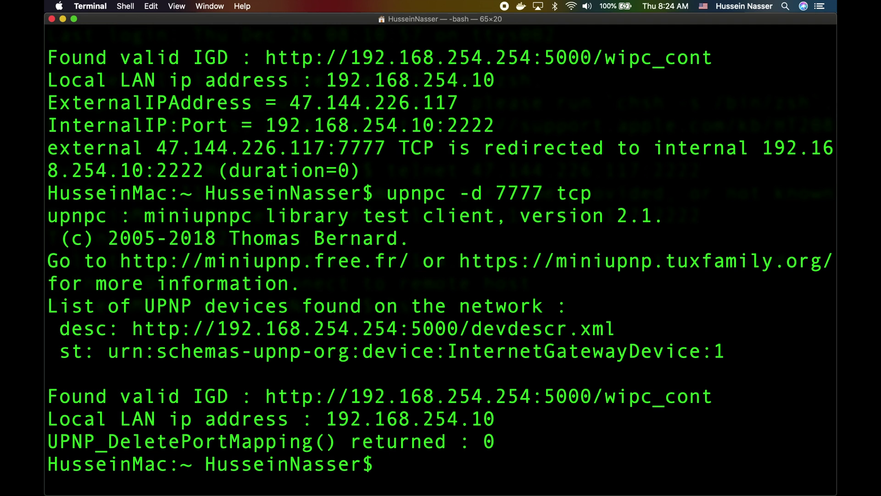
mouse_move(145, 491)
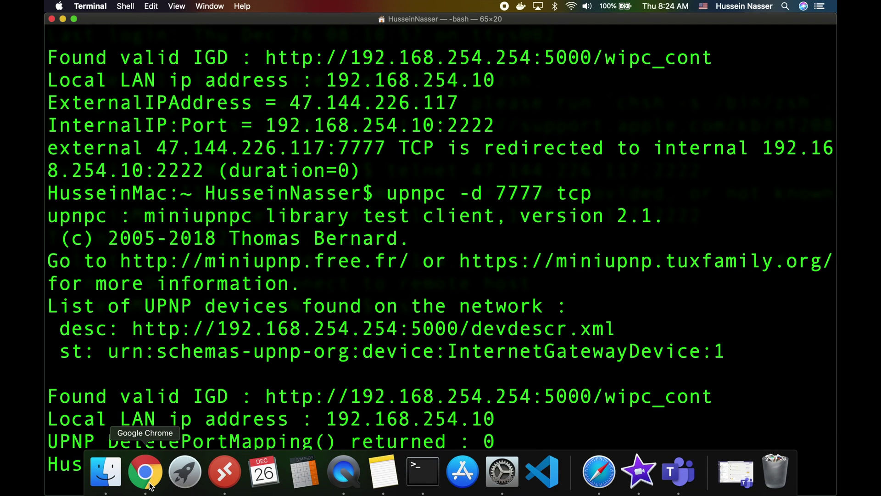
left_click(145, 472)
- Open a Chrome incognito window and load 47.144.226.117:7777 again
left_click(145, 472)
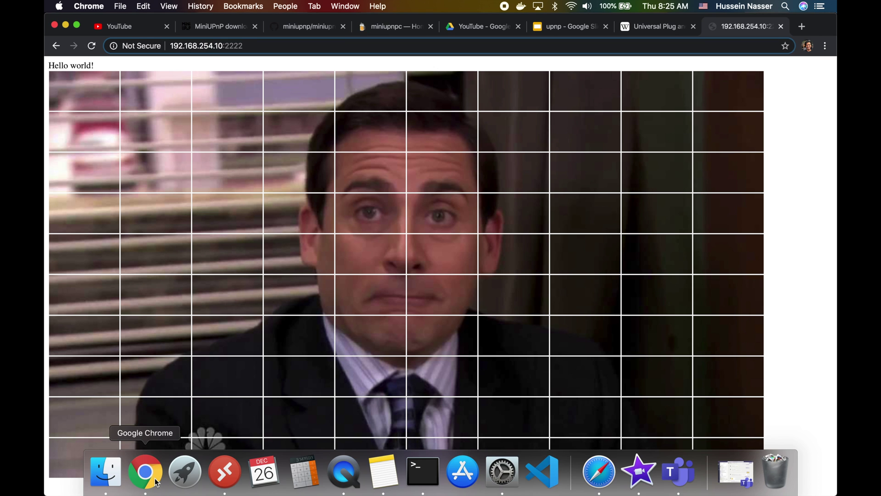
right_click(155, 479)
left_click(182, 375)
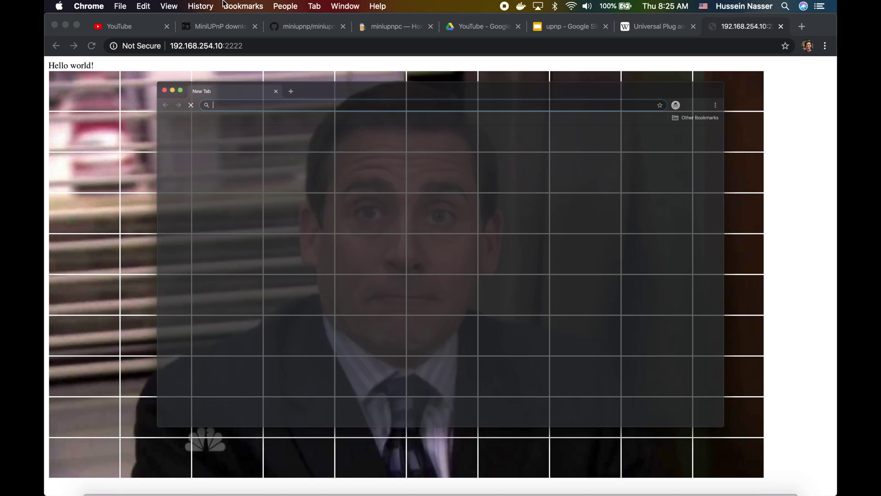
type("47.144.226.117:7777")
key("Return")
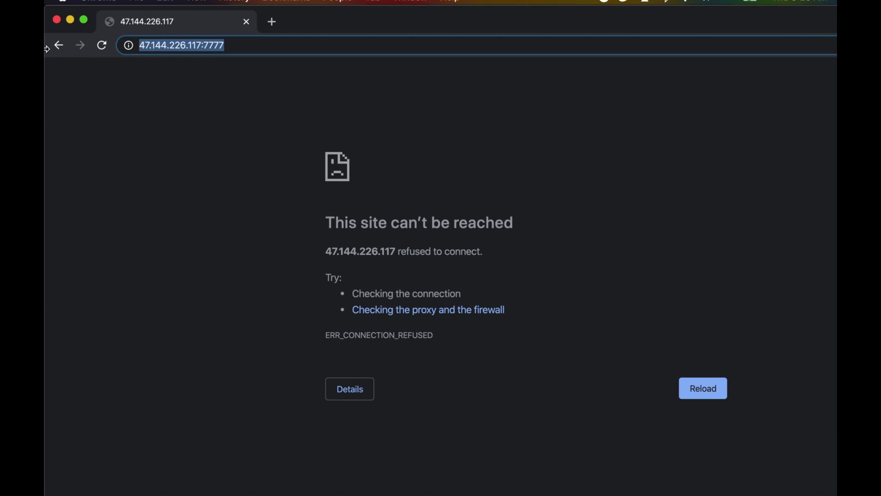